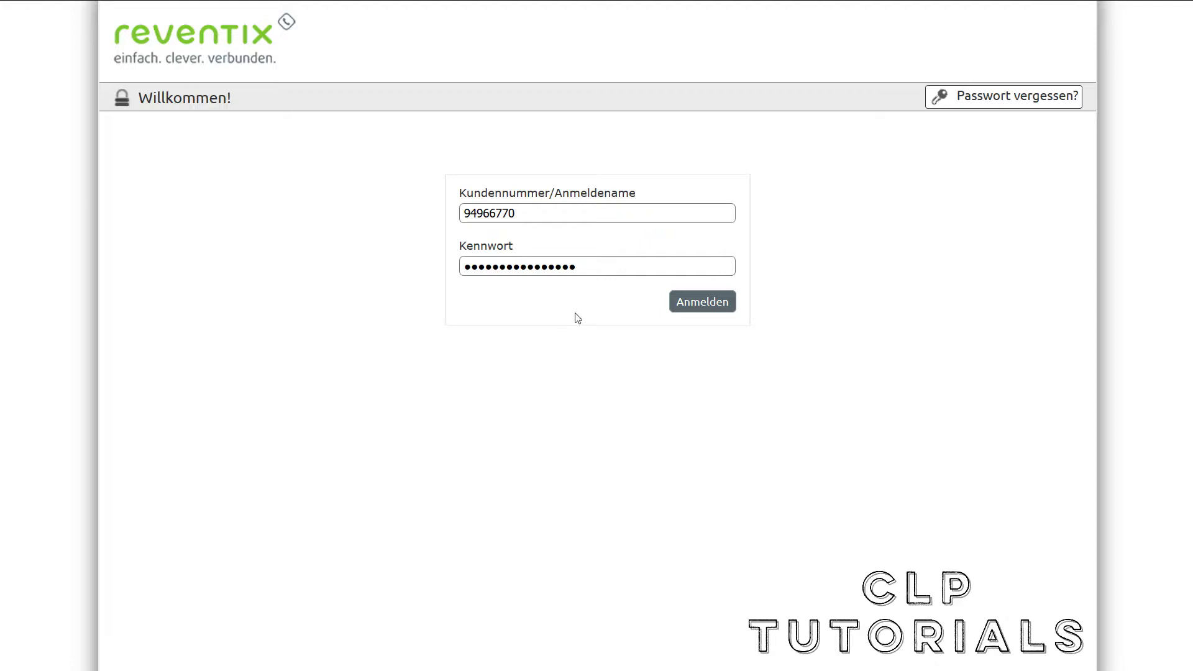
Sign in and start a new Fax2Email recipient under VoIP-Telefonanschluss
click(716, 296)
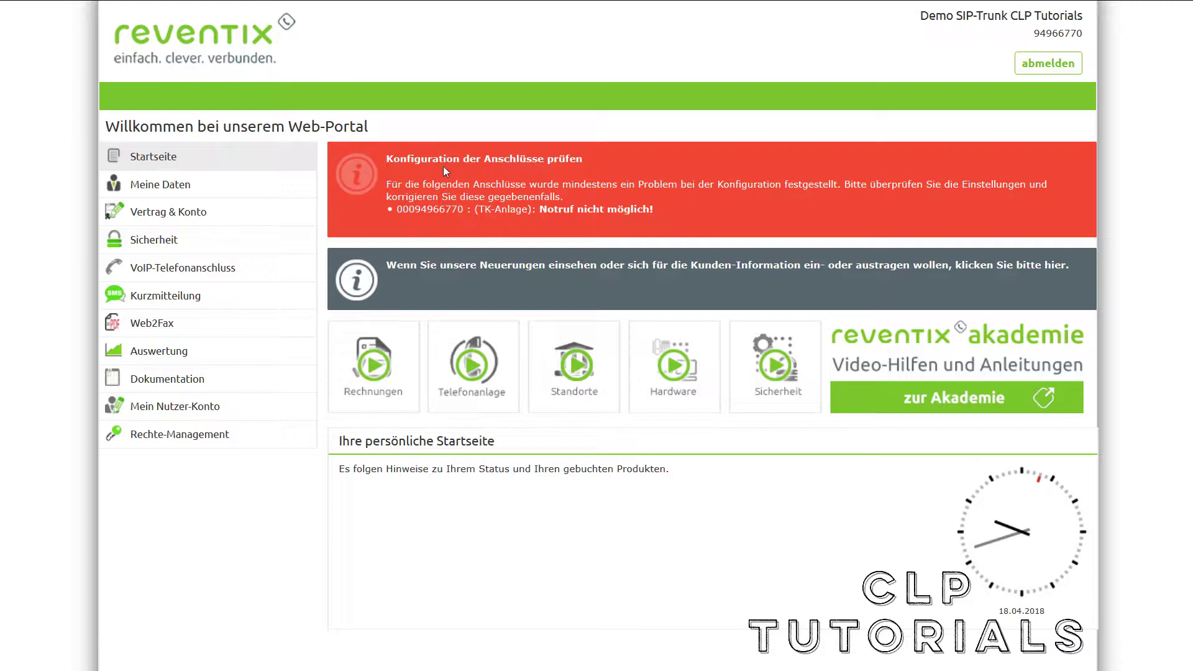
click(271, 278)
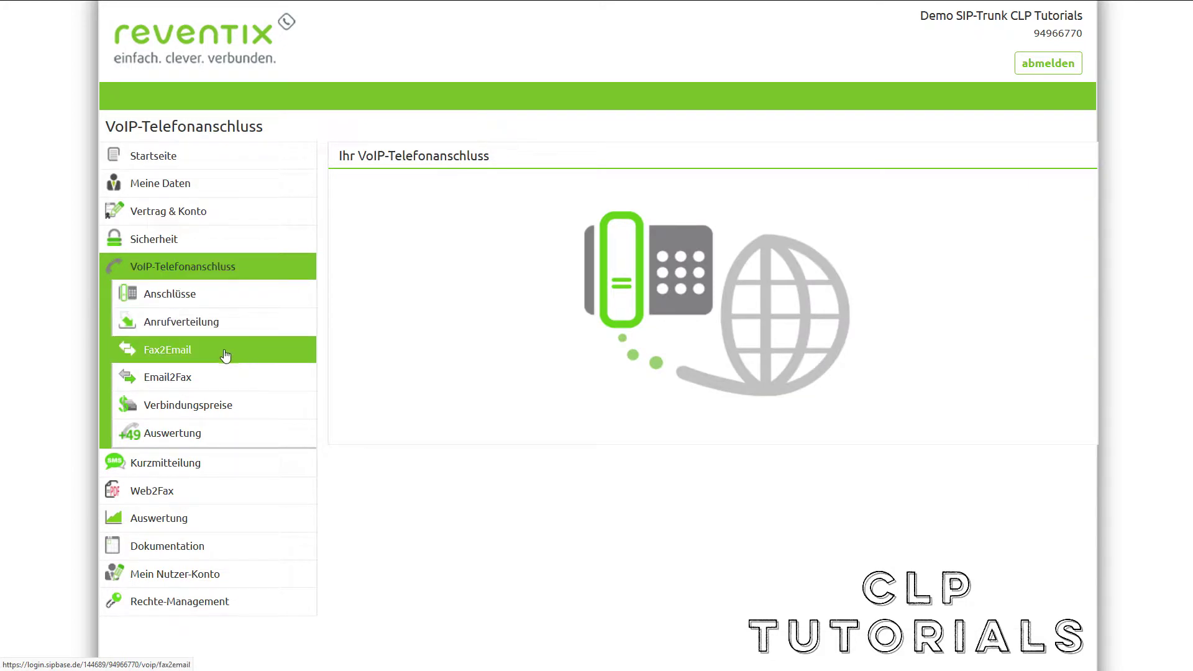
click(253, 355)
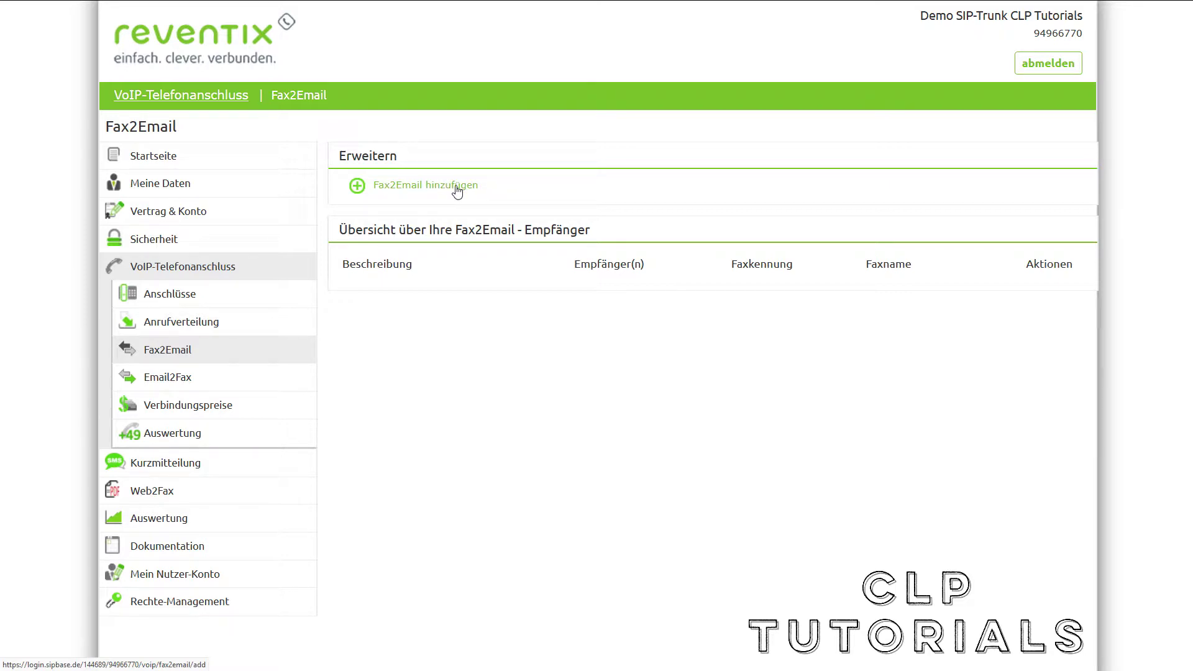
click(457, 190)
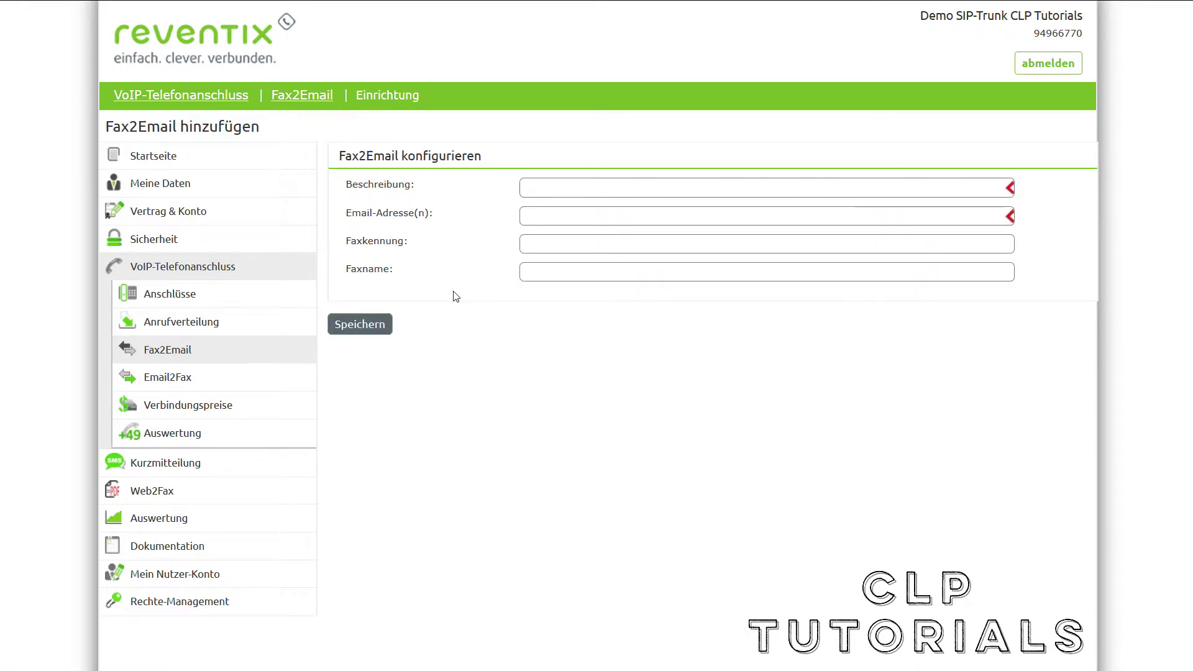
Save Fax2Email recipient 'FAX 1' forwarding to the company's info e-mail address
click(538, 192)
click(546, 203)
click(543, 213)
click(597, 232)
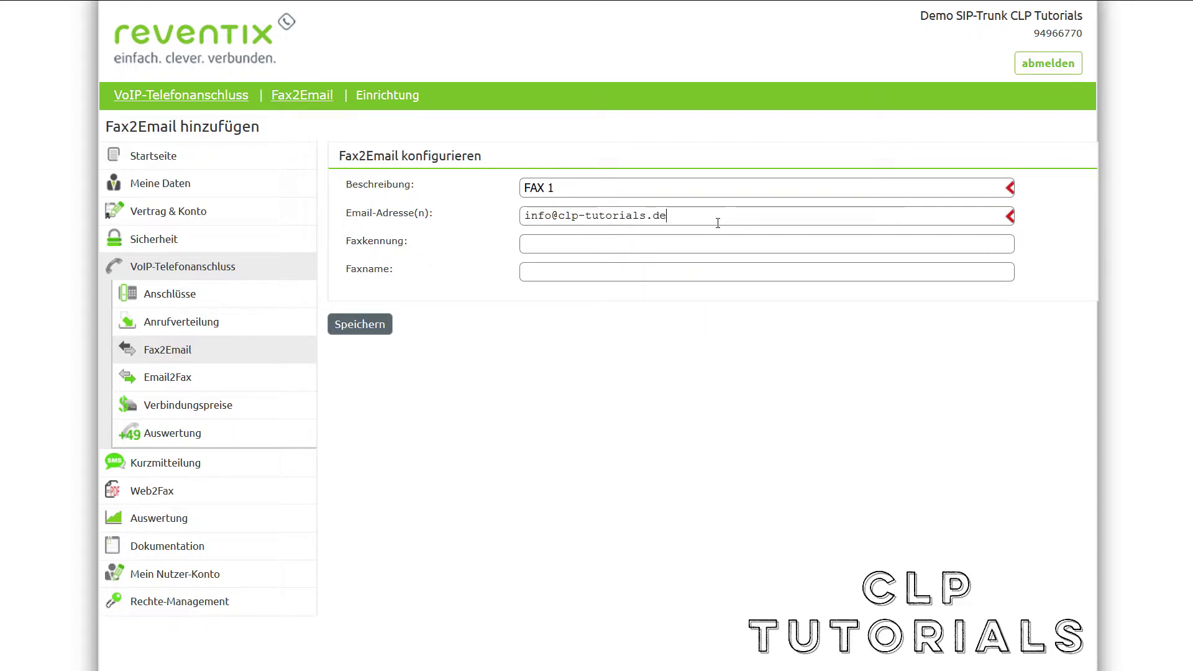
click(352, 330)
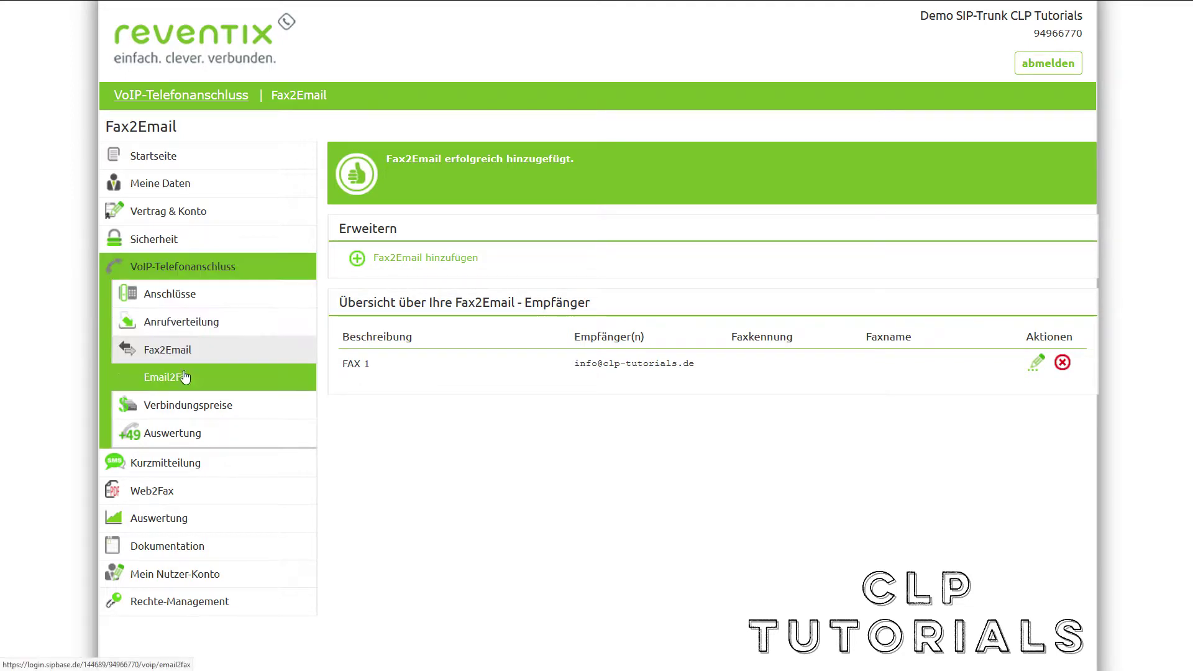
click(239, 386)
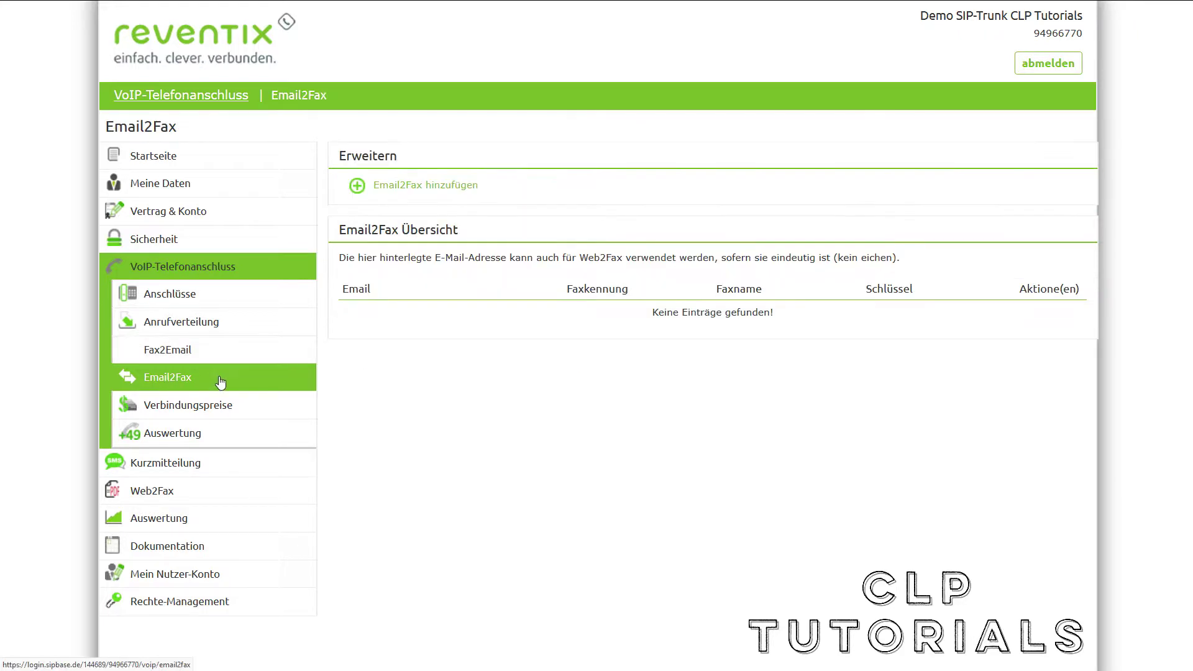
Add an Email2Fax sender for the info address, copying its generated password before saving
click(459, 189)
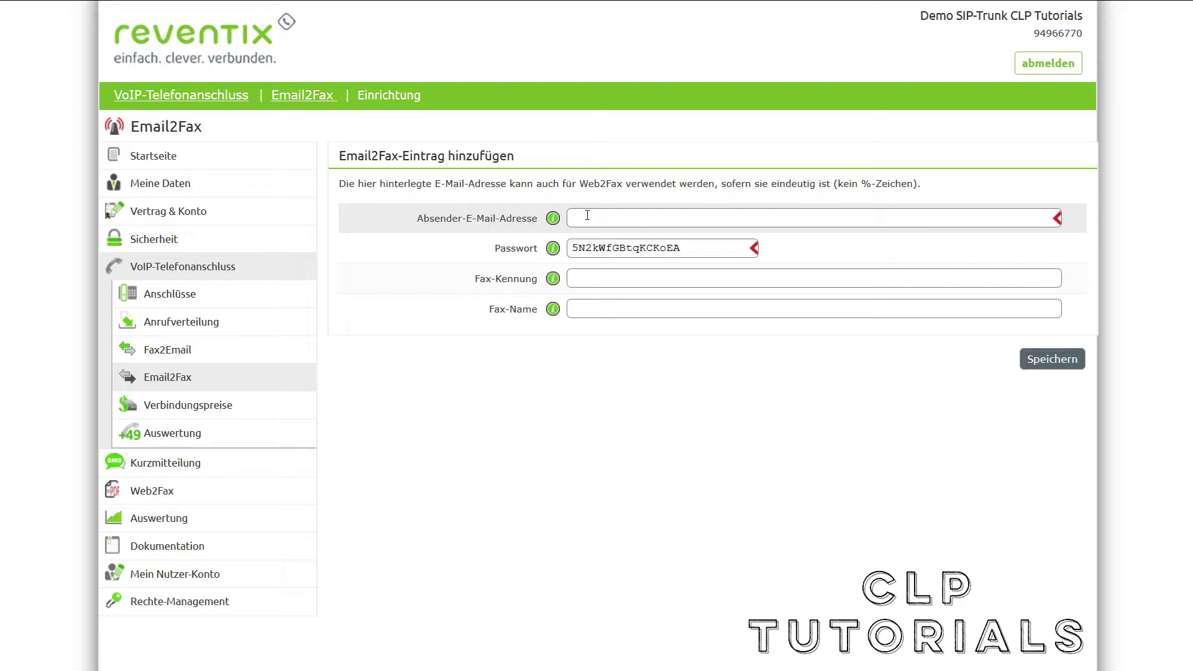
click(588, 216)
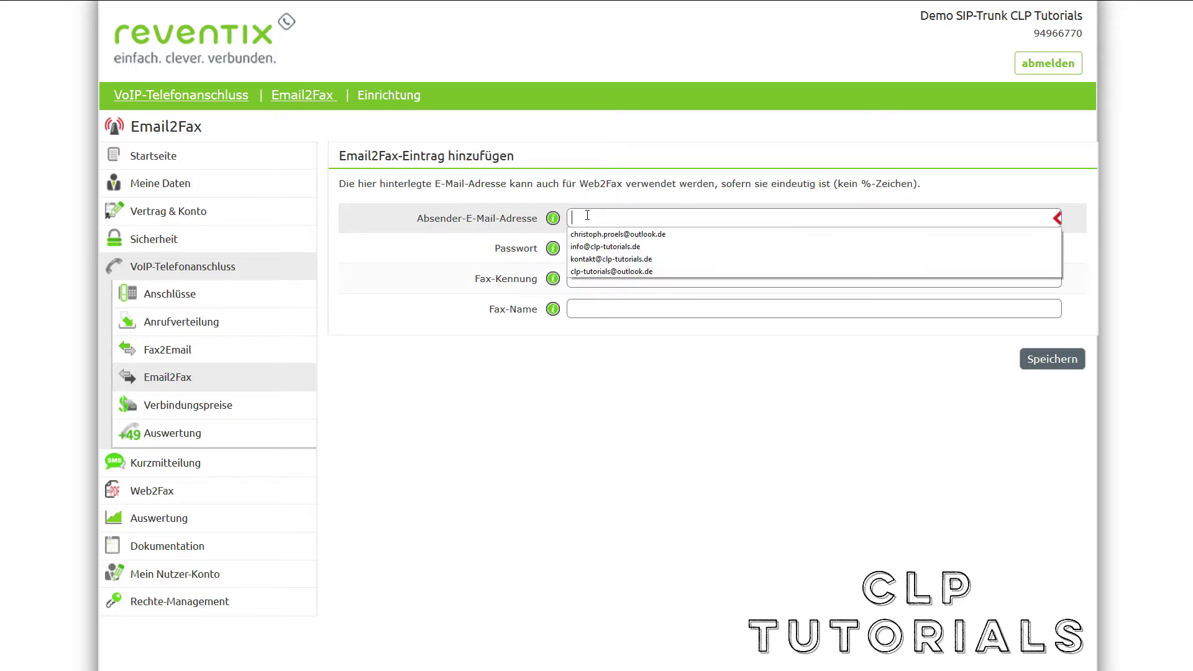
click(622, 246)
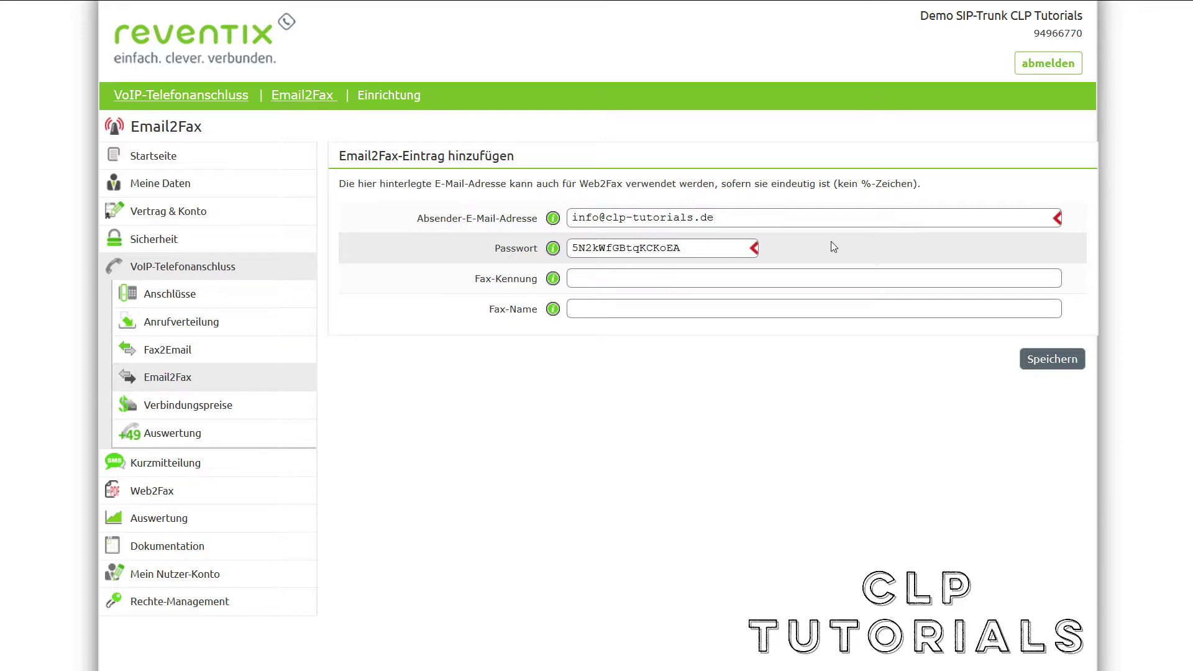
double_click(681, 246)
key(ctrl+c)
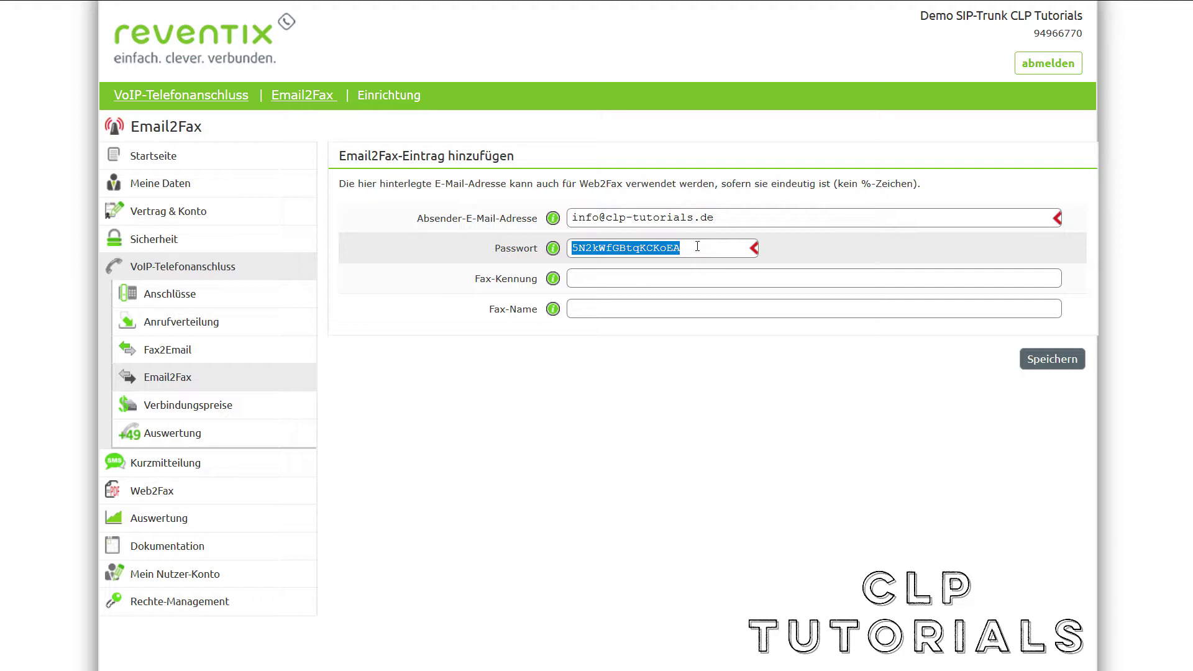
click(698, 246)
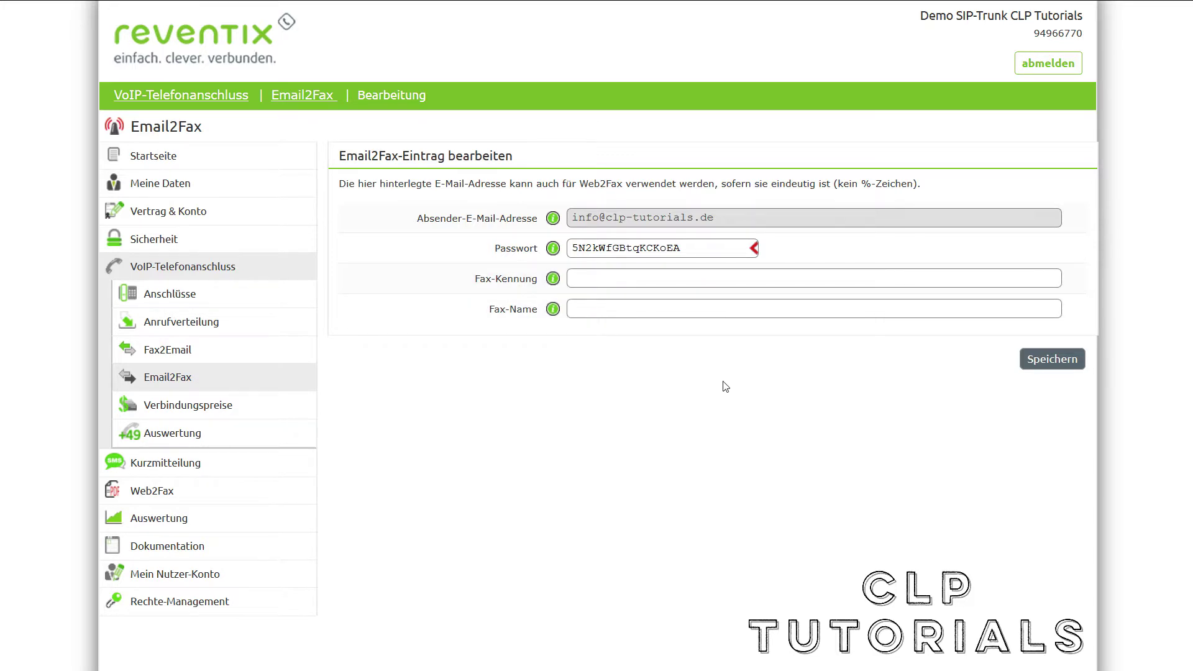
click(1035, 361)
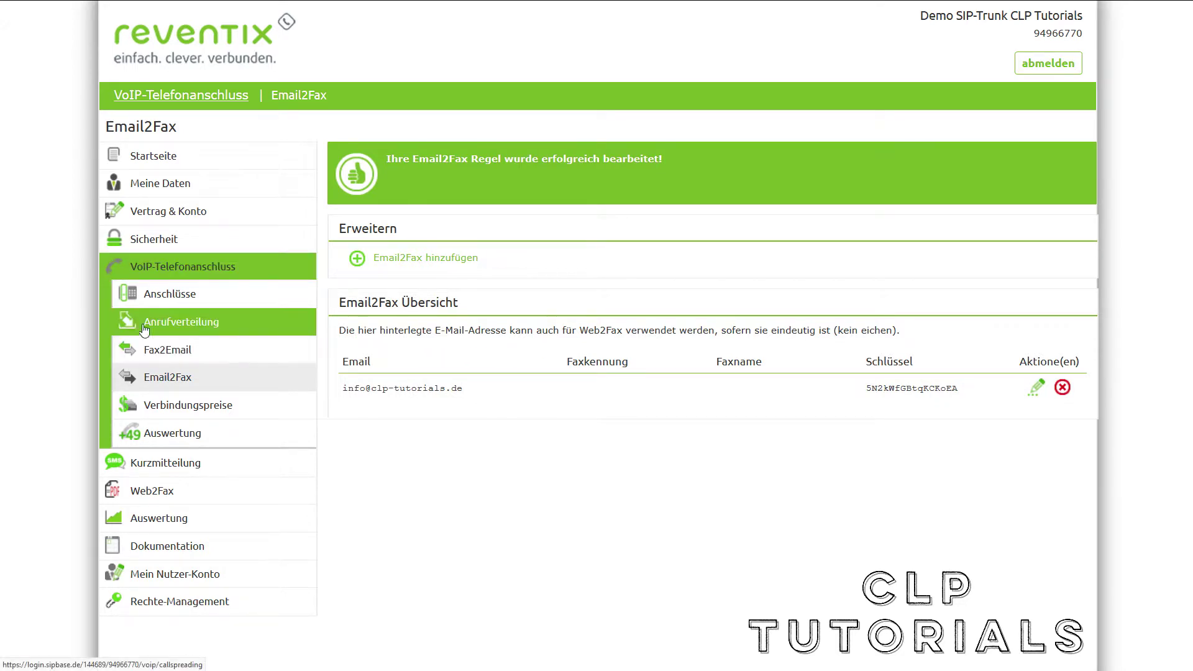
click(256, 329)
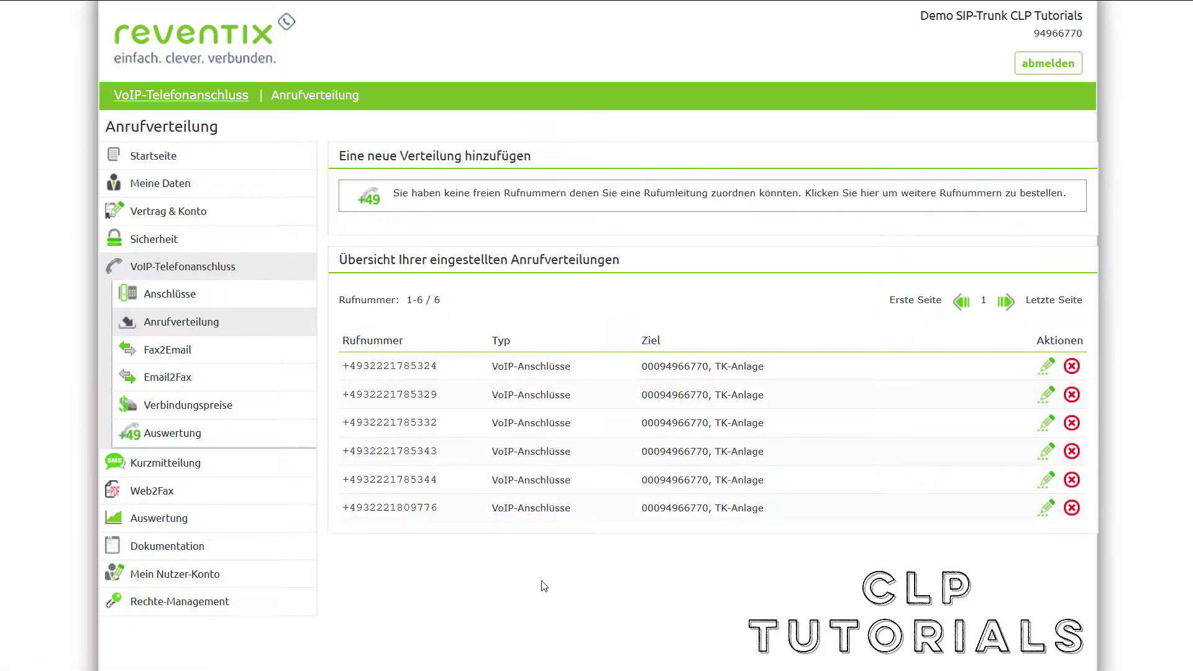
Route the last call-distribution number to Fax2Email entry FAX 1 and save
click(1047, 508)
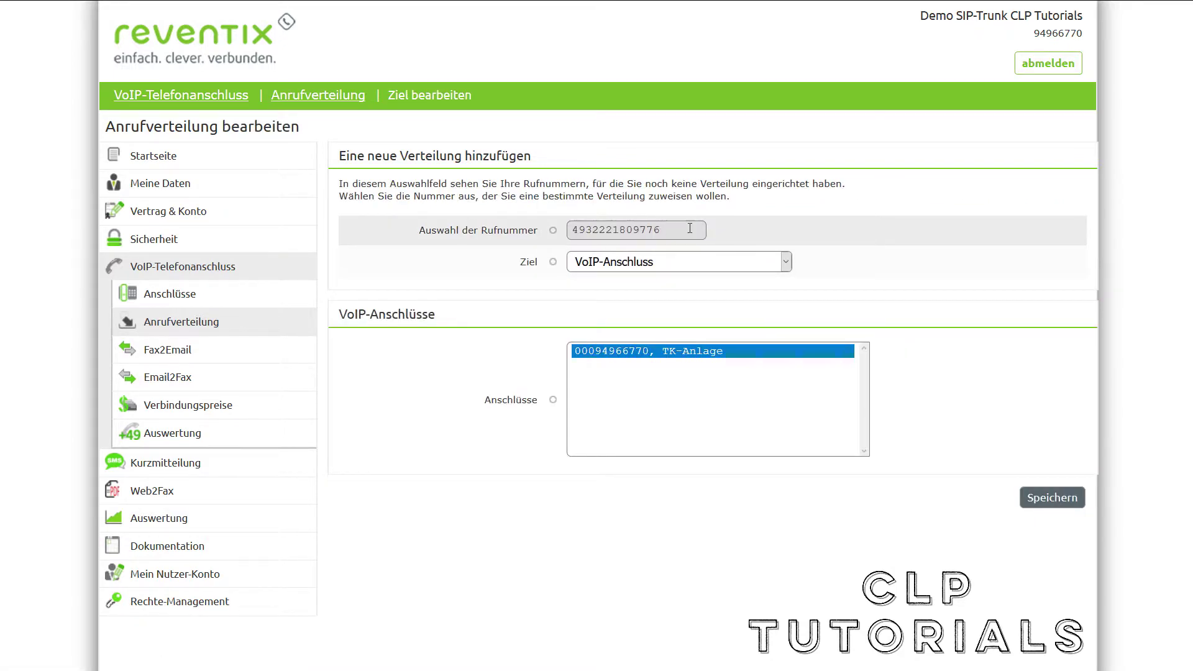
click(619, 262)
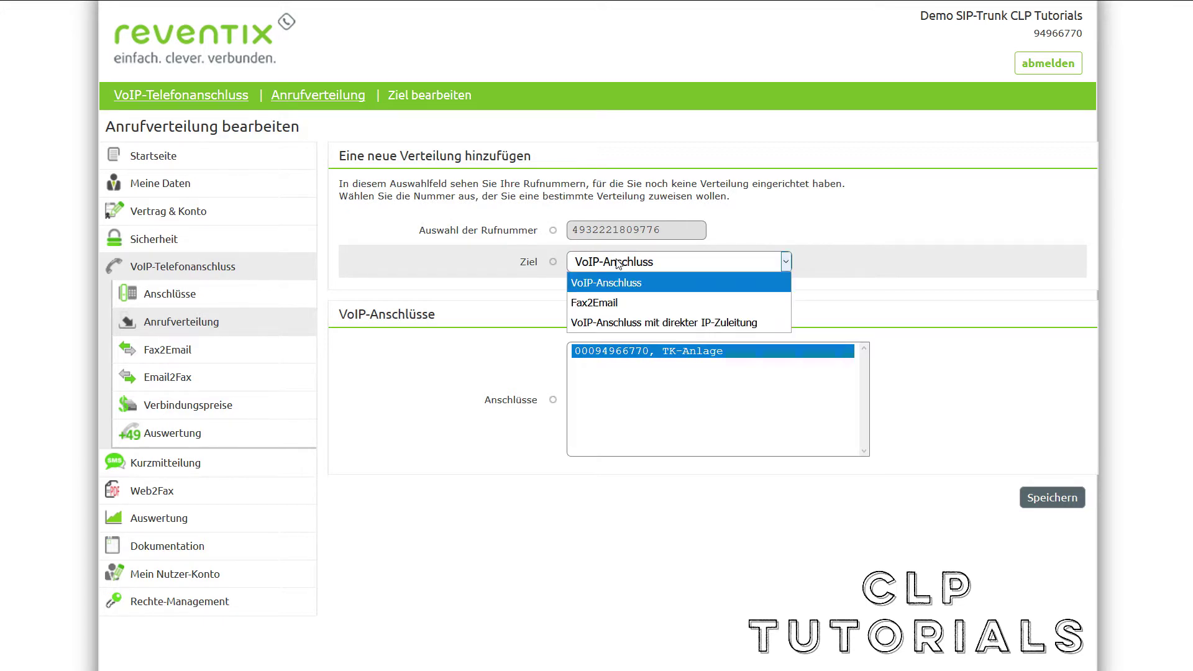
click(691, 303)
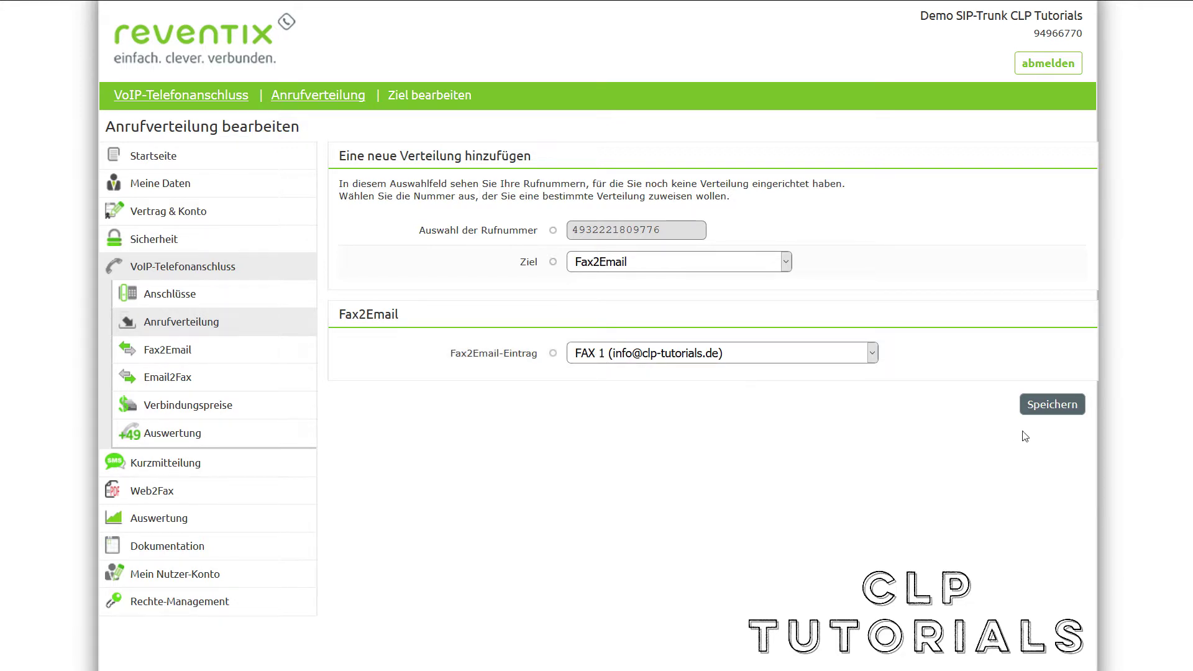
click(1042, 404)
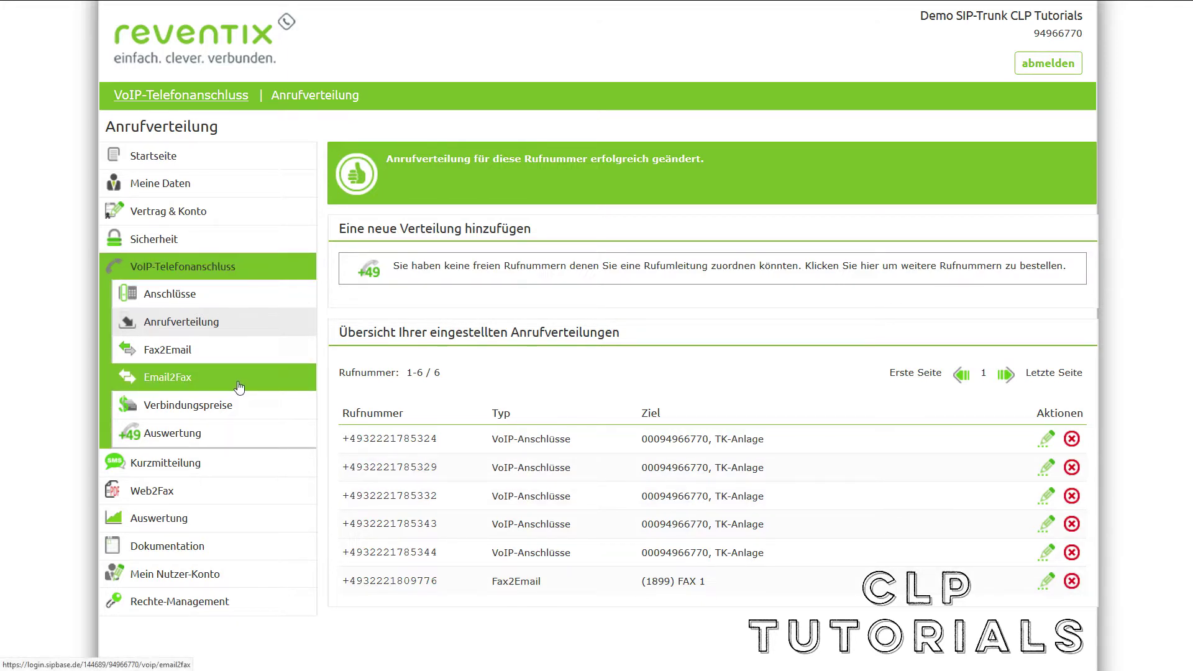
click(231, 496)
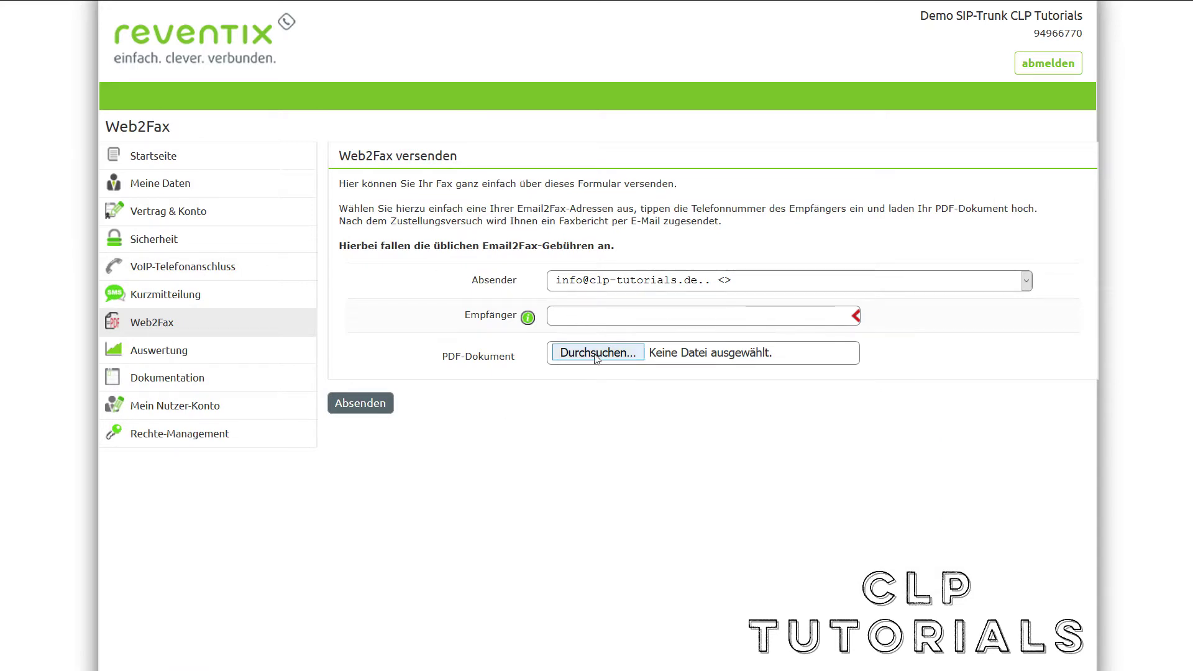
Start the Web2Fax recipient number with +4969, replacing the typed 069
click(565, 313)
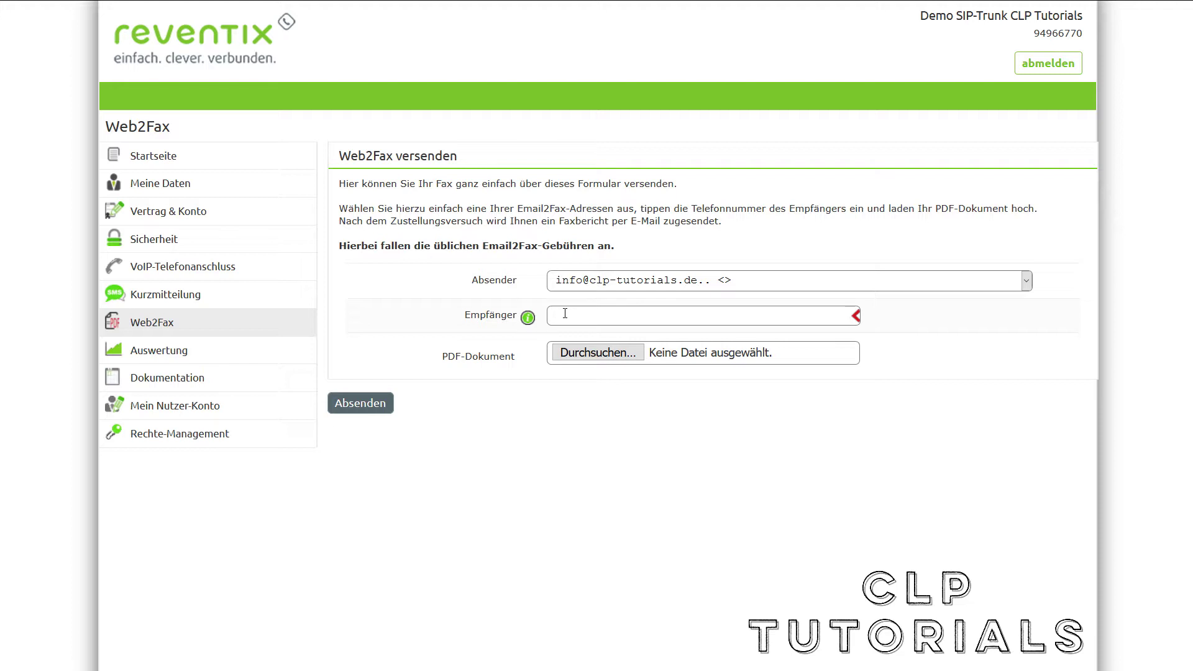
text(069)
double_click(581, 315)
key(BackSpace)
text(+4969)
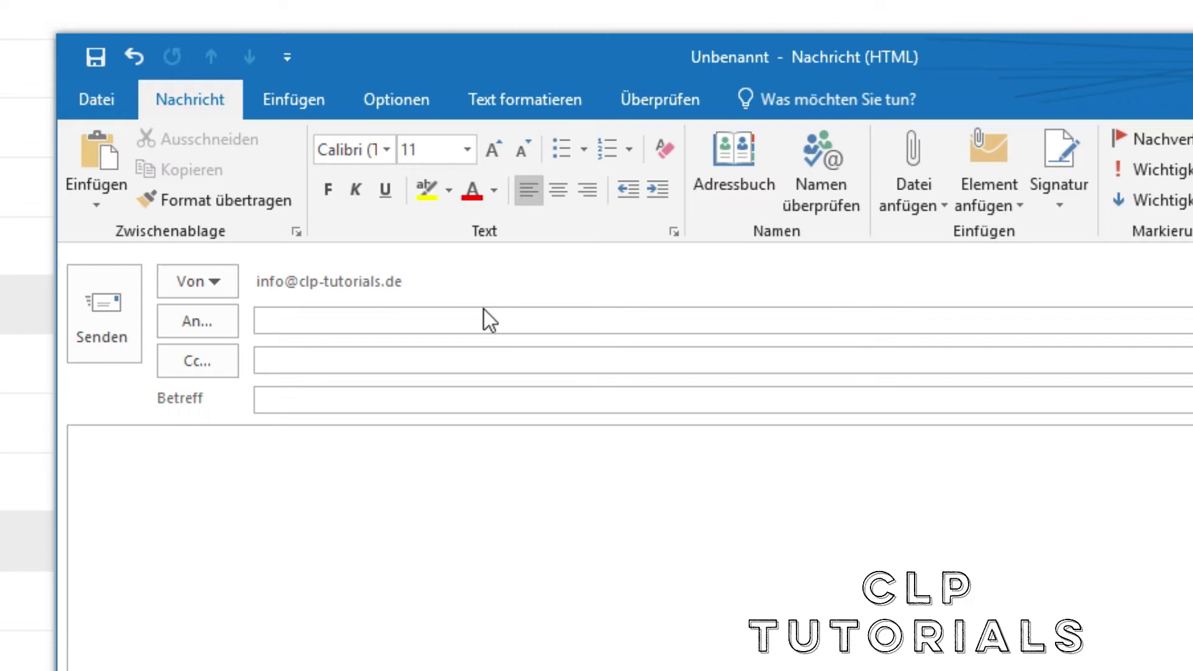
Paste the copied Email2Fax key into the message subject
click(381, 399)
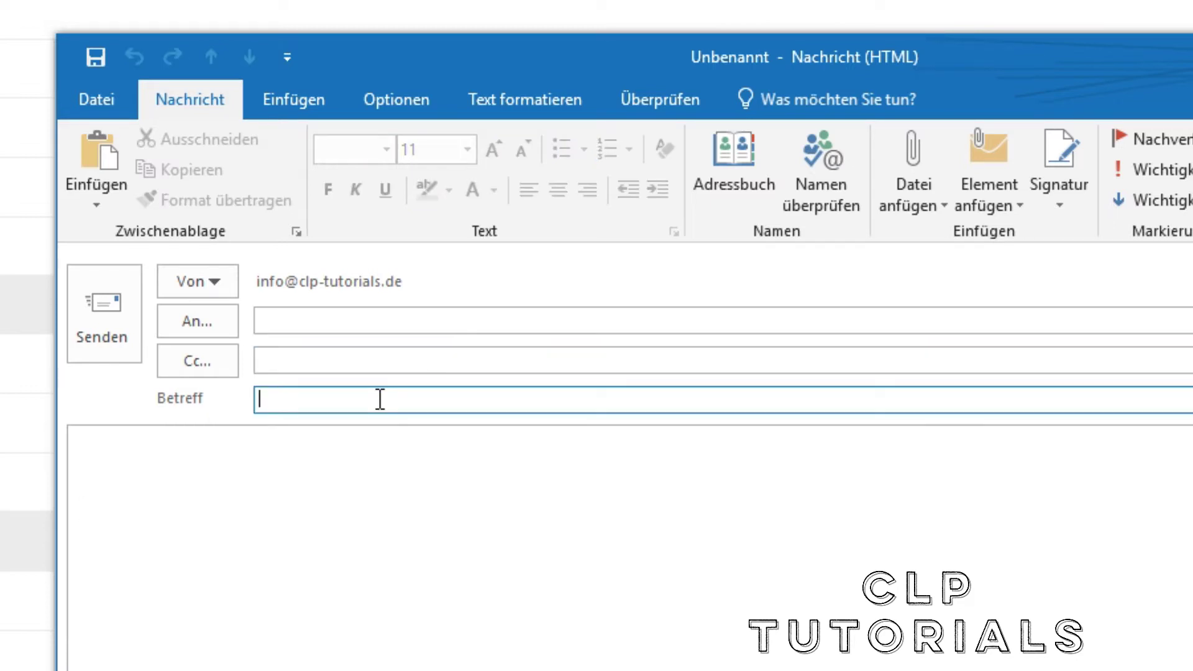
key(ctrl+v)
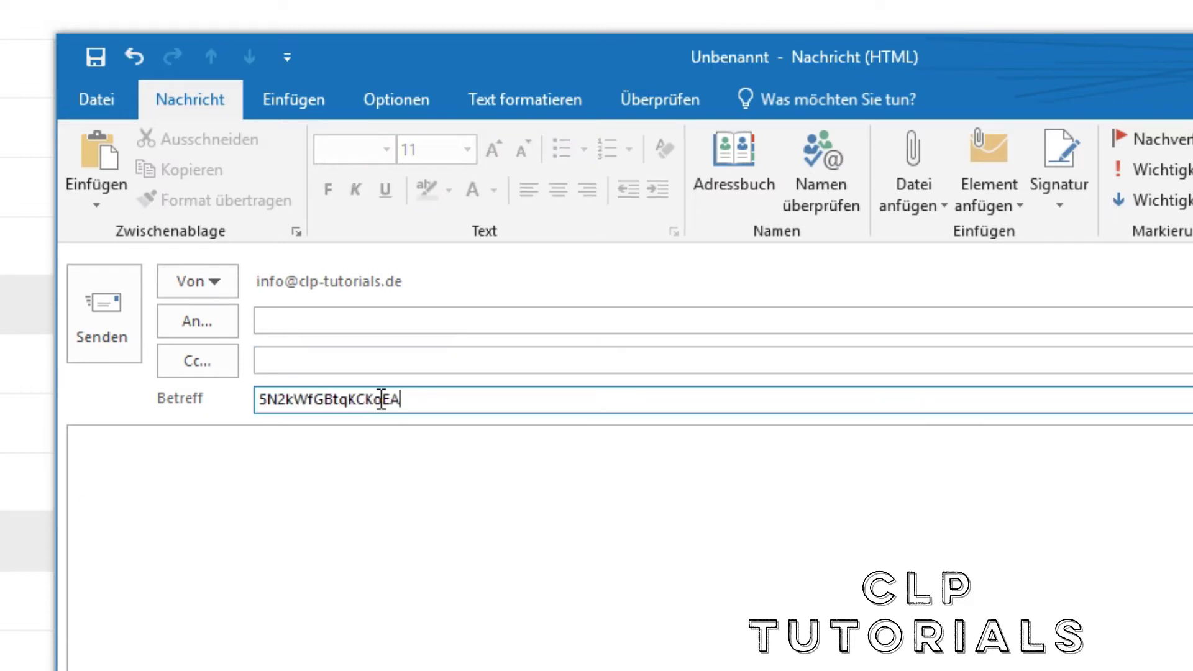
click(449, 452)
click(449, 451)
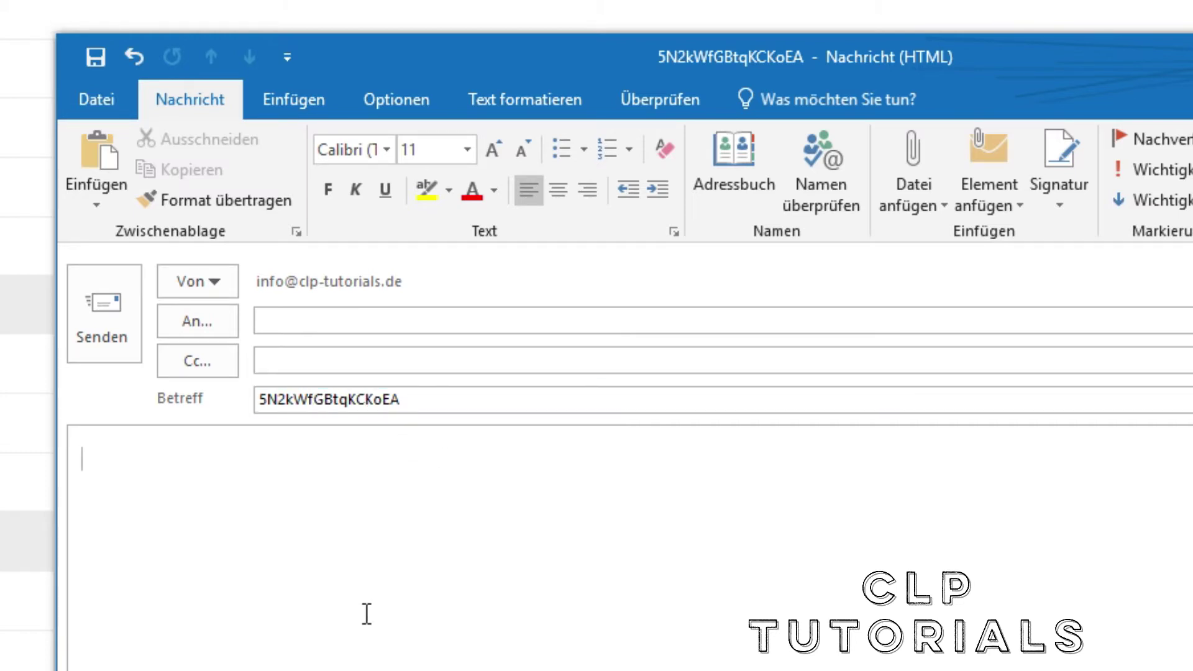
Address the message to the fax number at fax.sipbase.de and attach TESTFAX.pdf
click(261, 321)
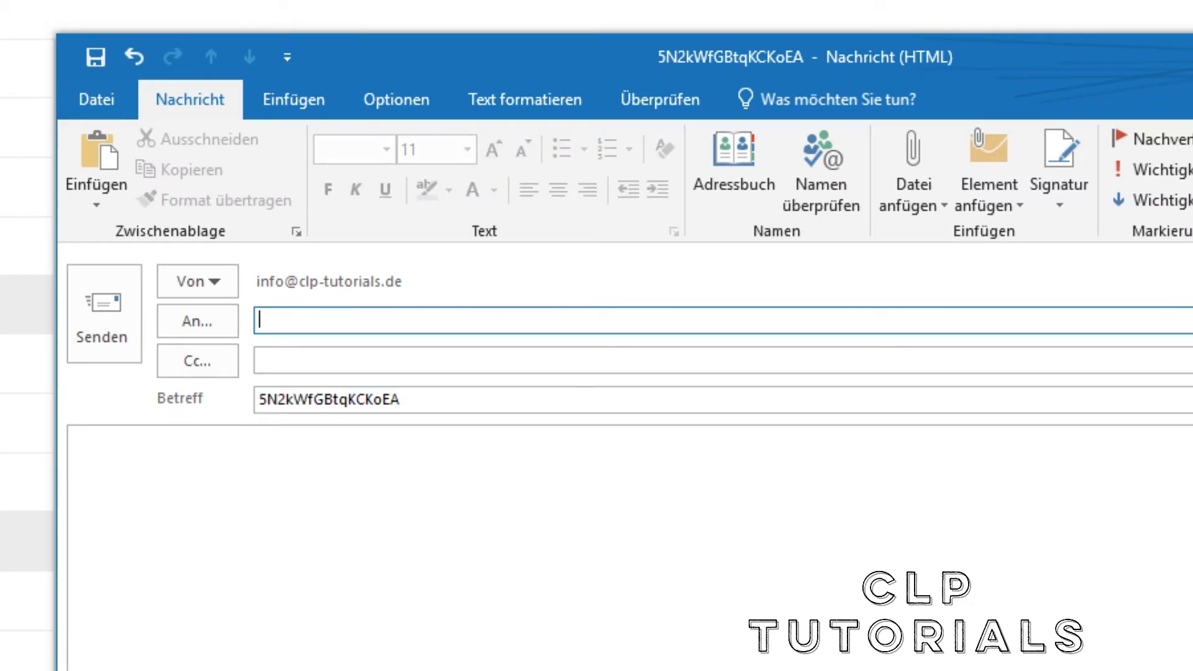
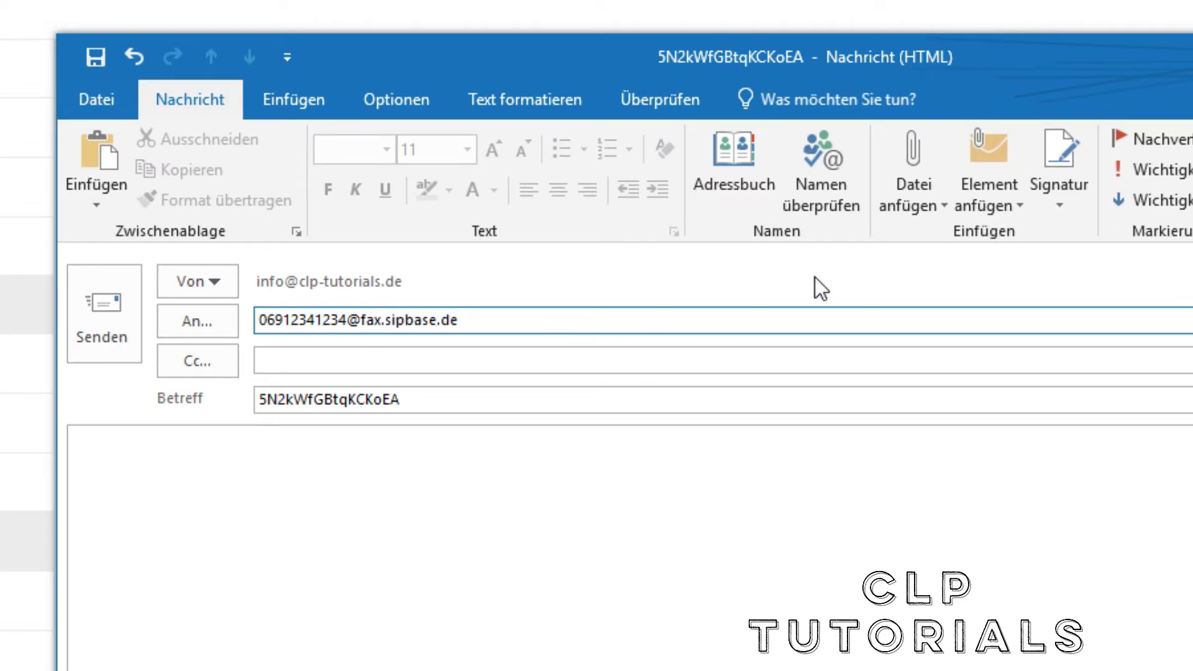
click(927, 163)
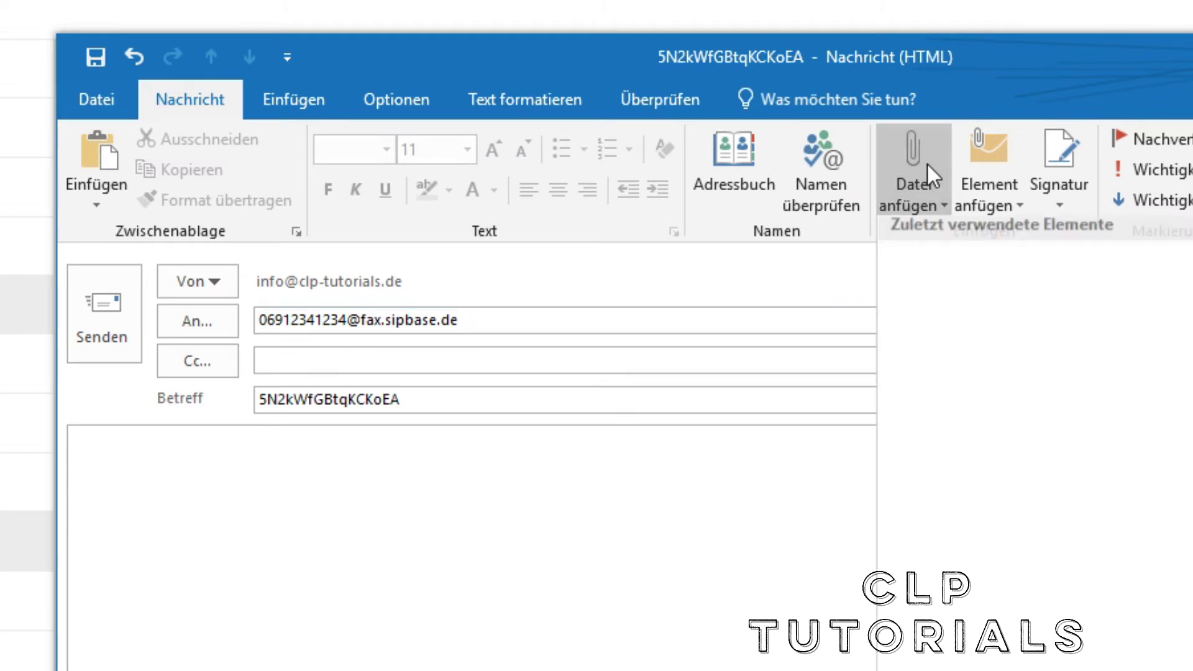